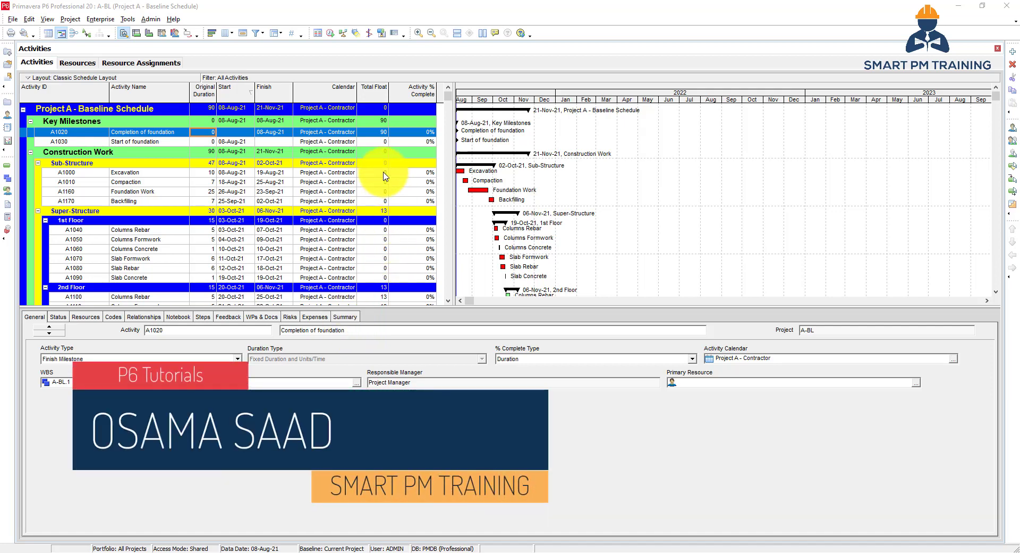
Select Columns Rebar (A1040) and show the project resources with the Resource Usage Profile
click(168, 234)
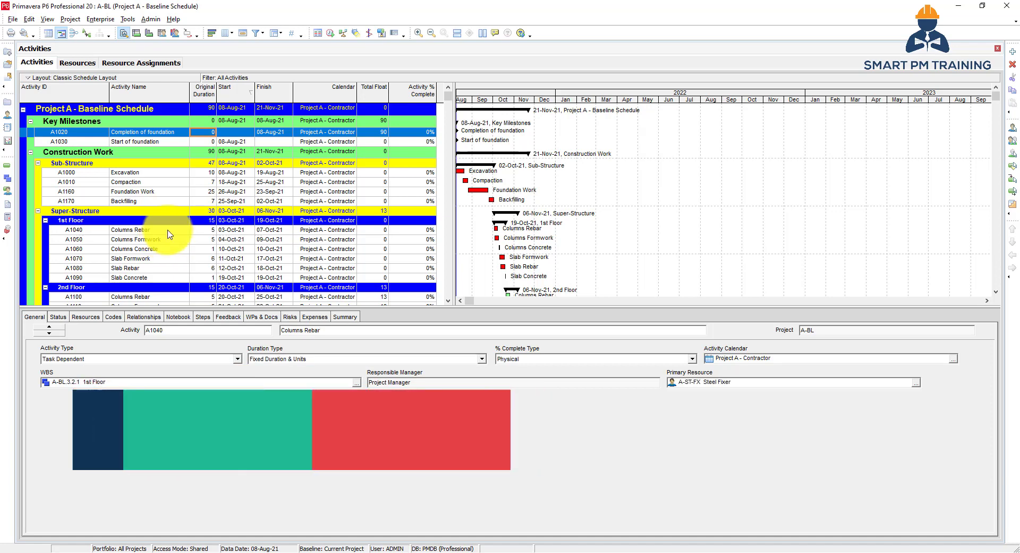
click(175, 34)
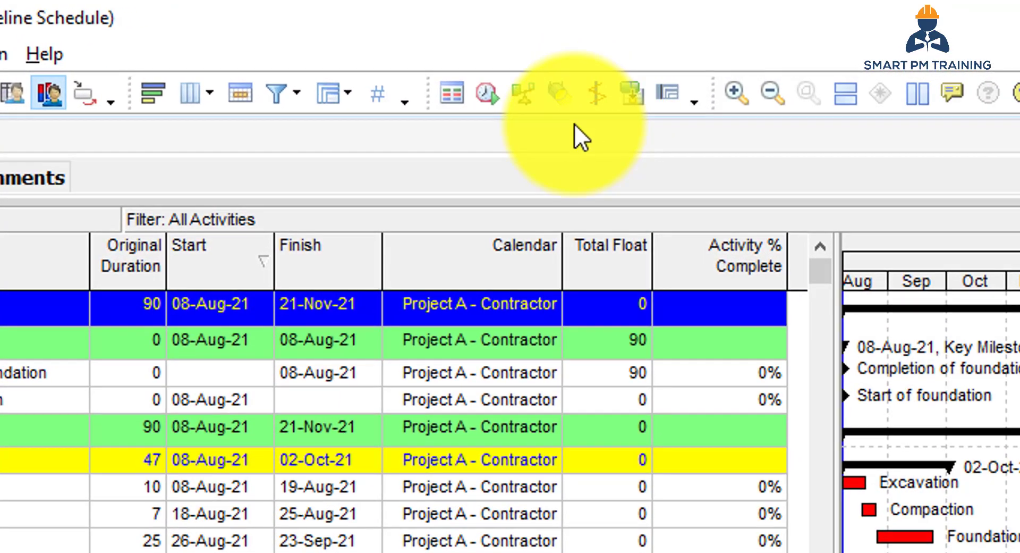
Open the Level Resources dialog to review its leveling options
click(524, 95)
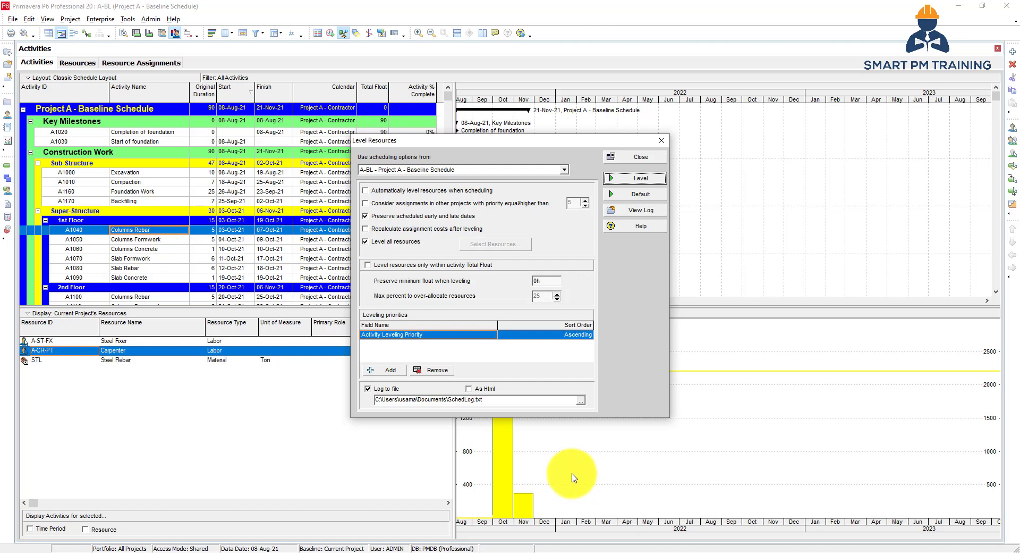
click(401, 244)
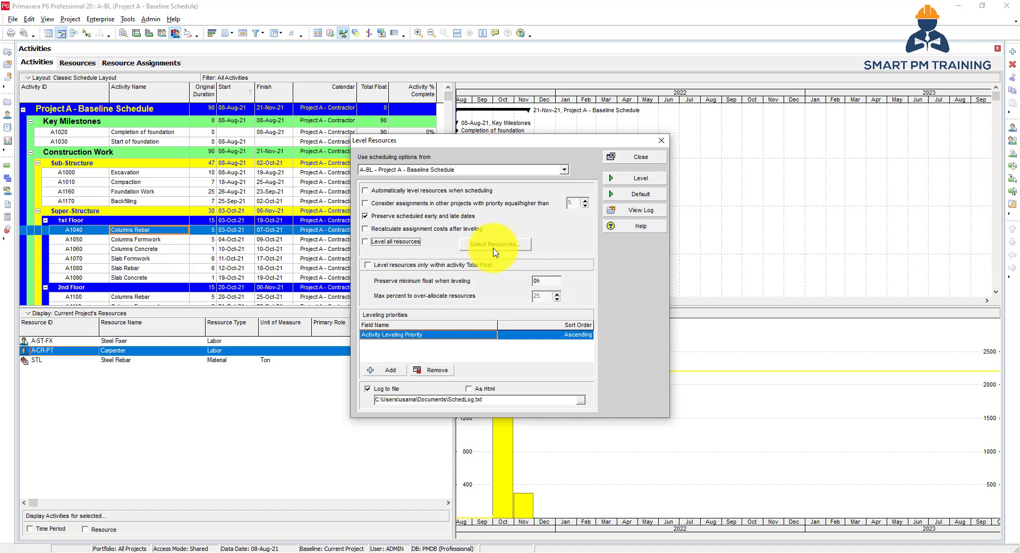
click(389, 245)
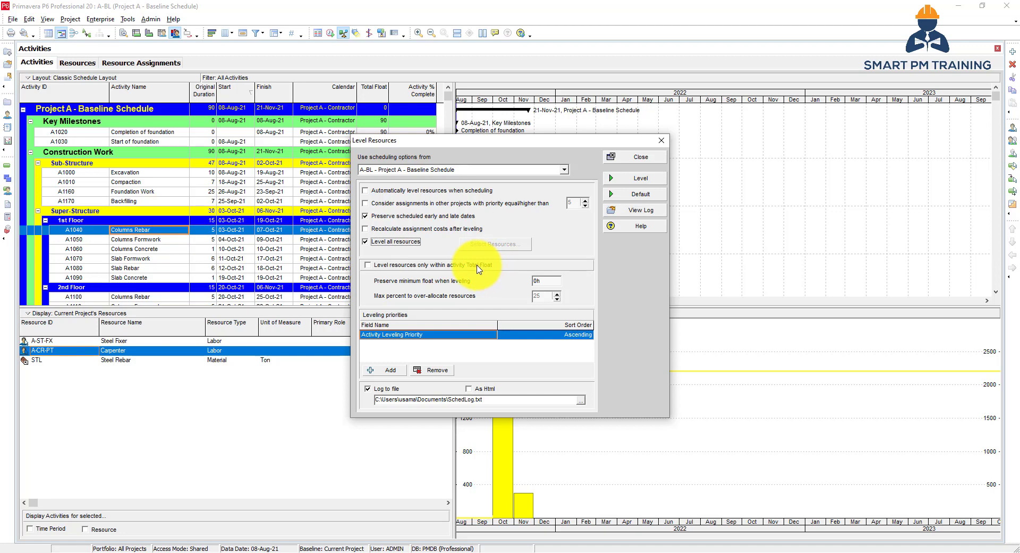
click(369, 267)
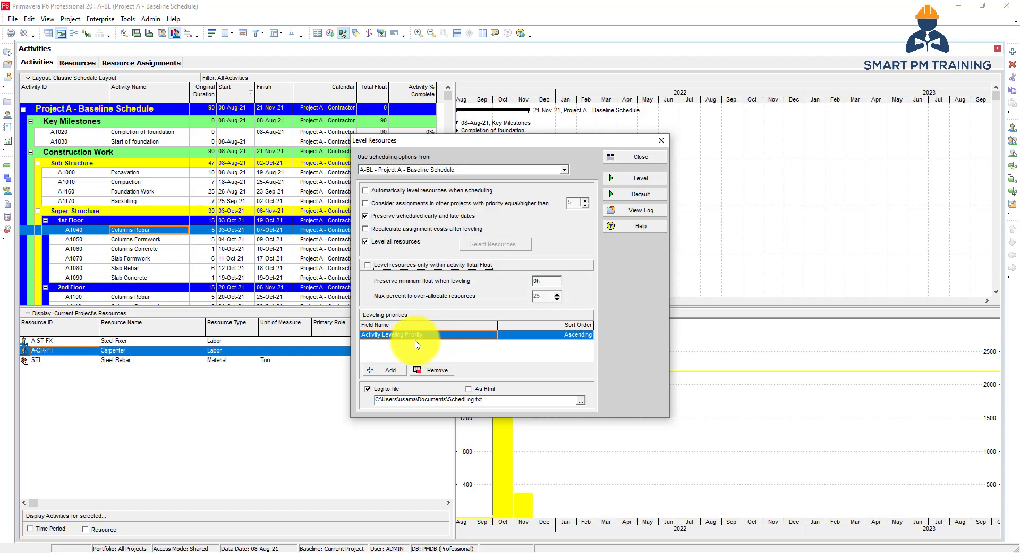
Close Level Resources and search the available columns for 'activity level'
click(639, 158)
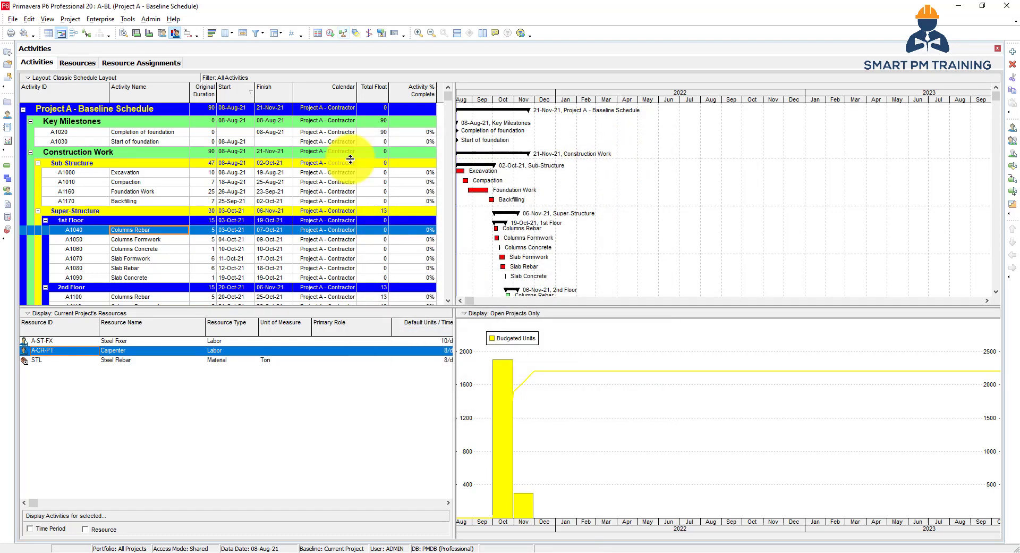
right_click(173, 181)
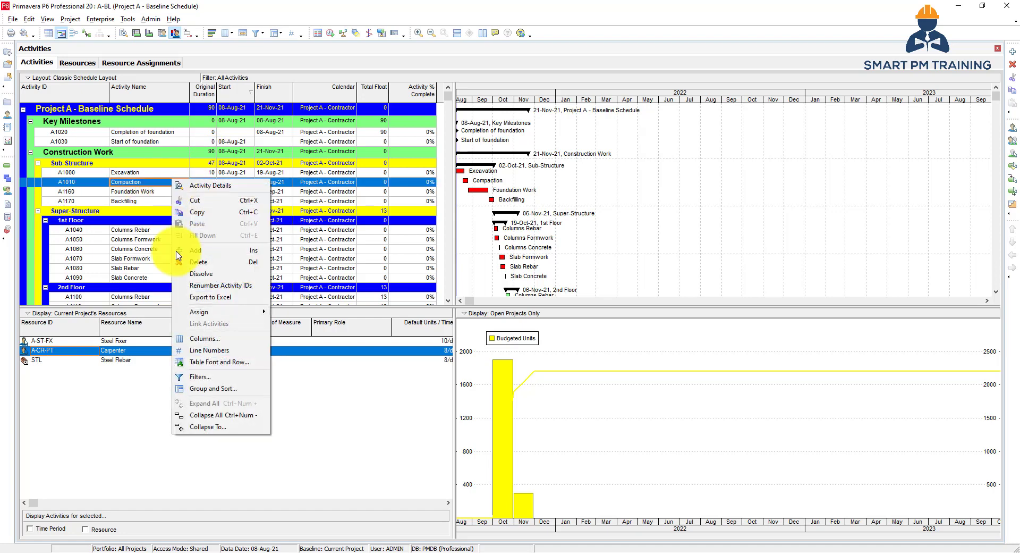
click(216, 339)
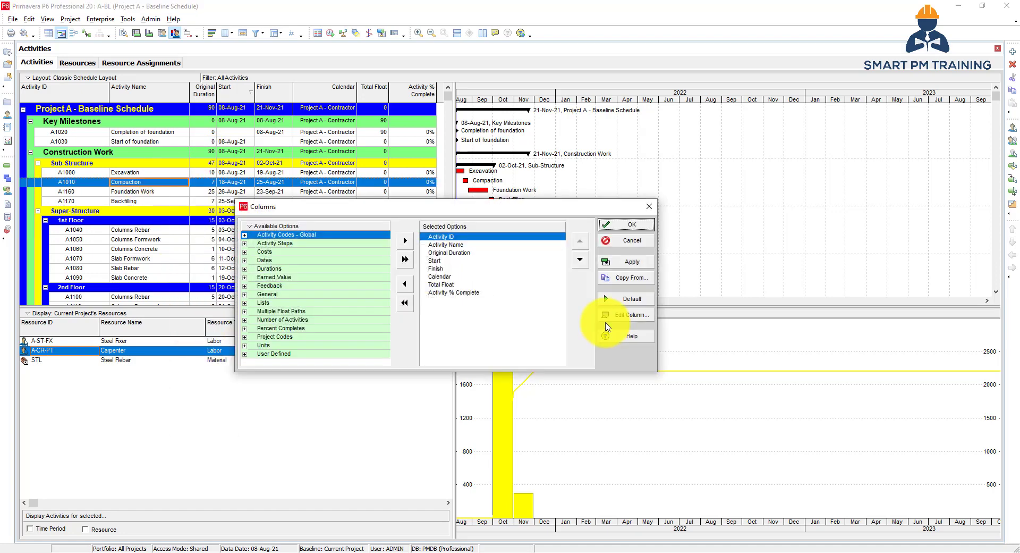
click(295, 237)
text(a)
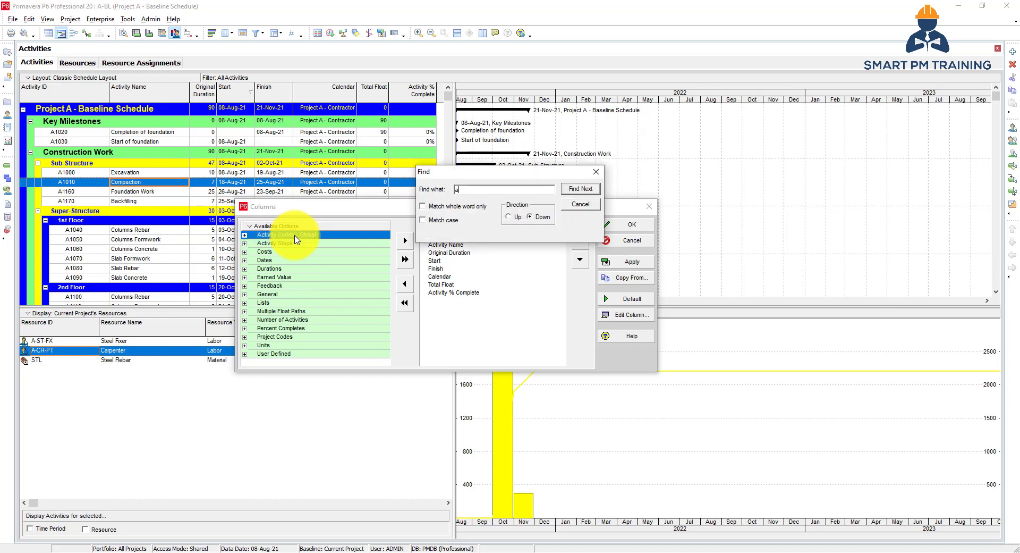
text(ctivity level)
key(Return)
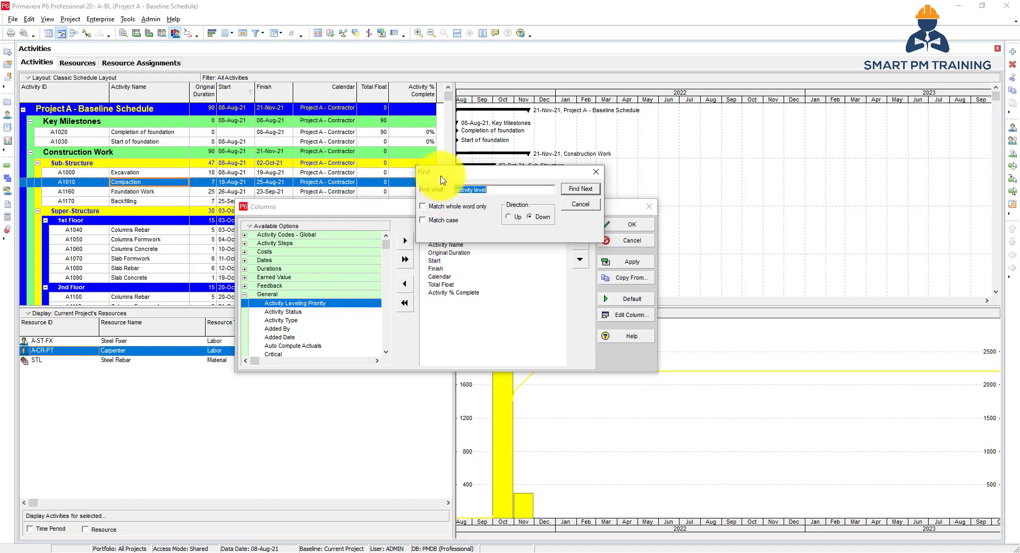
Add the Activity Leveling Priority column after Finish and apply it to the table
drag(445, 174, 438, 111)
click(405, 240)
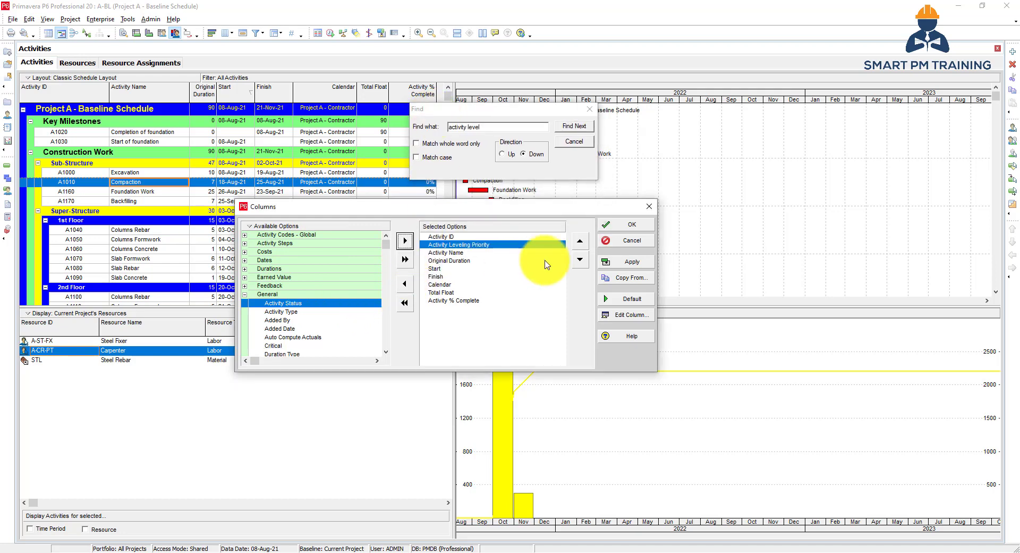
click(580, 259)
click(580, 259)
click(580, 259)
click(580, 260)
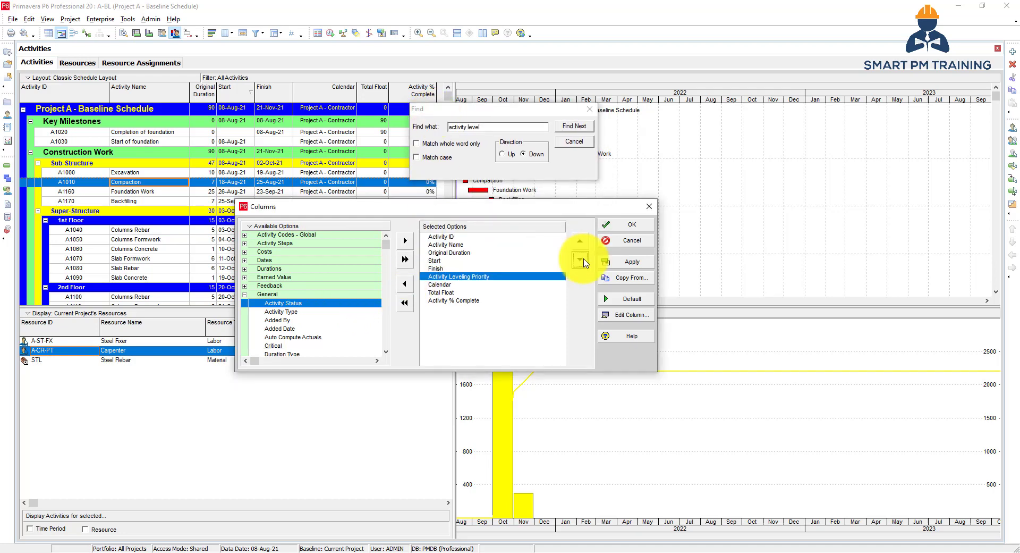
click(608, 226)
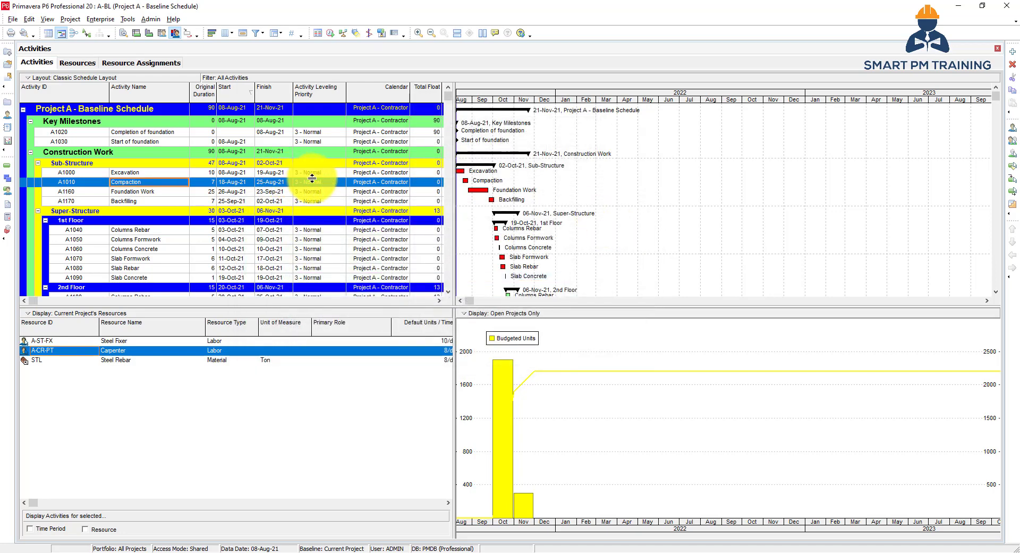
scroll(311, 178, down, 4)
scroll(315, 180, up, 2)
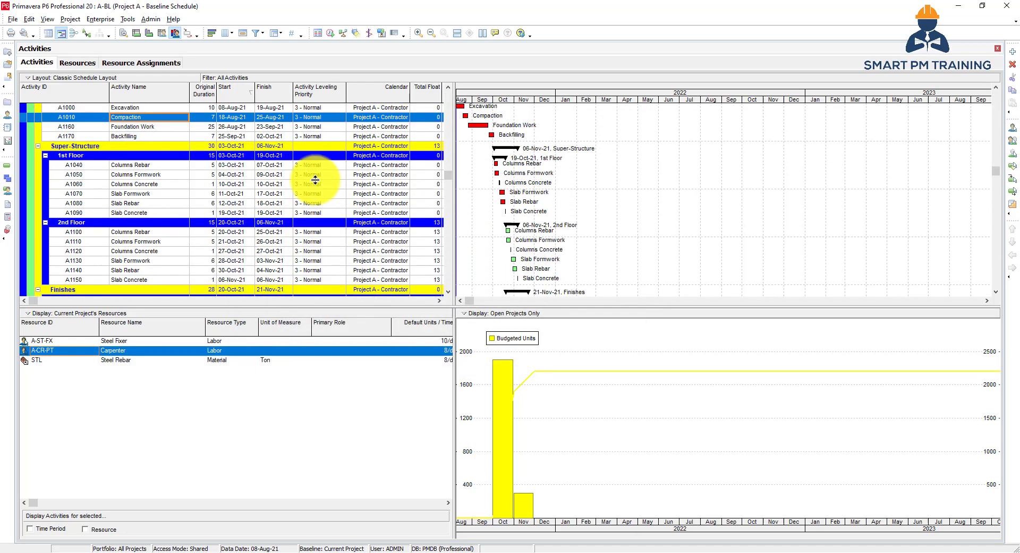
Set Columns Rebar (A1040) Activity Leveling Priority to 1 - Top
click(317, 166)
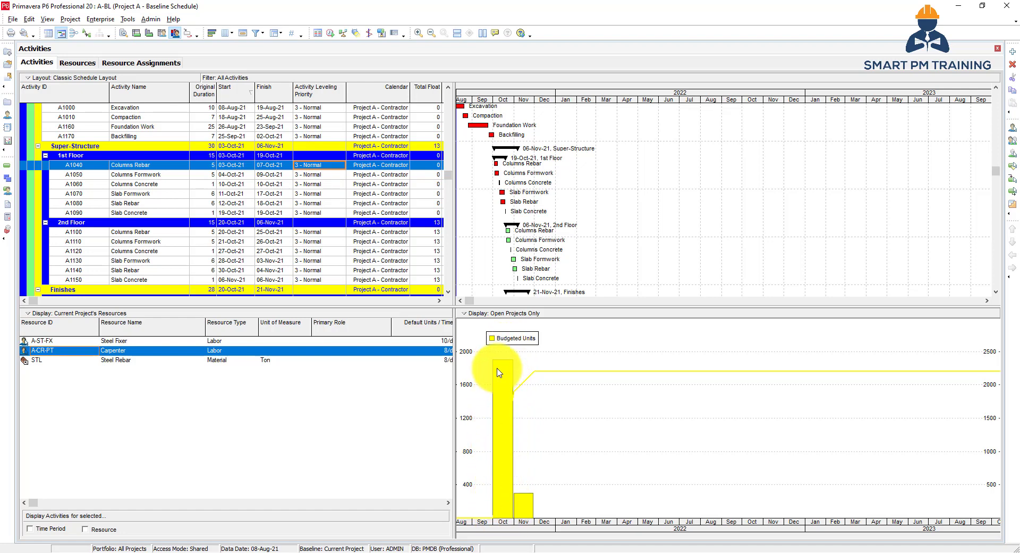
drag(155, 165, 269, 201)
click(334, 168)
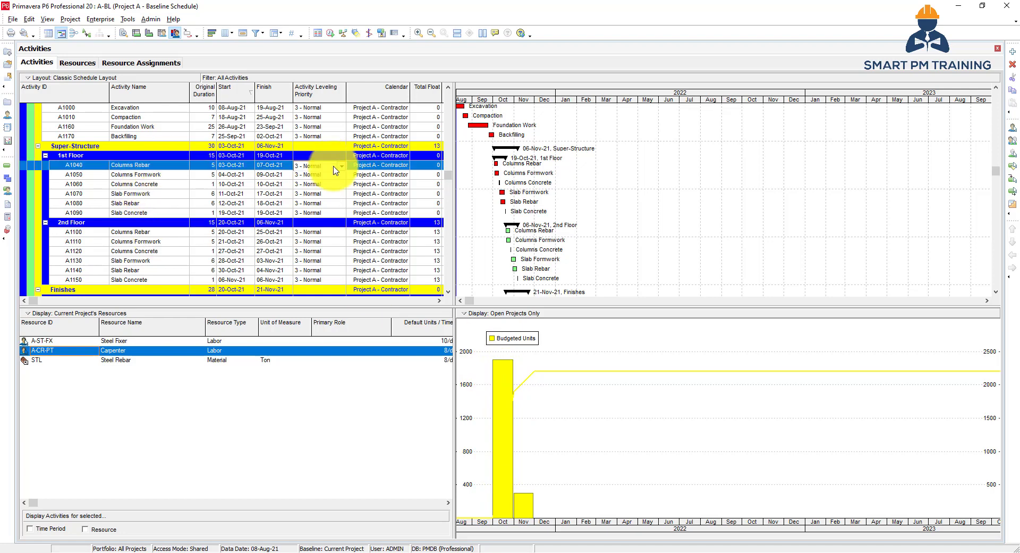
click(335, 169)
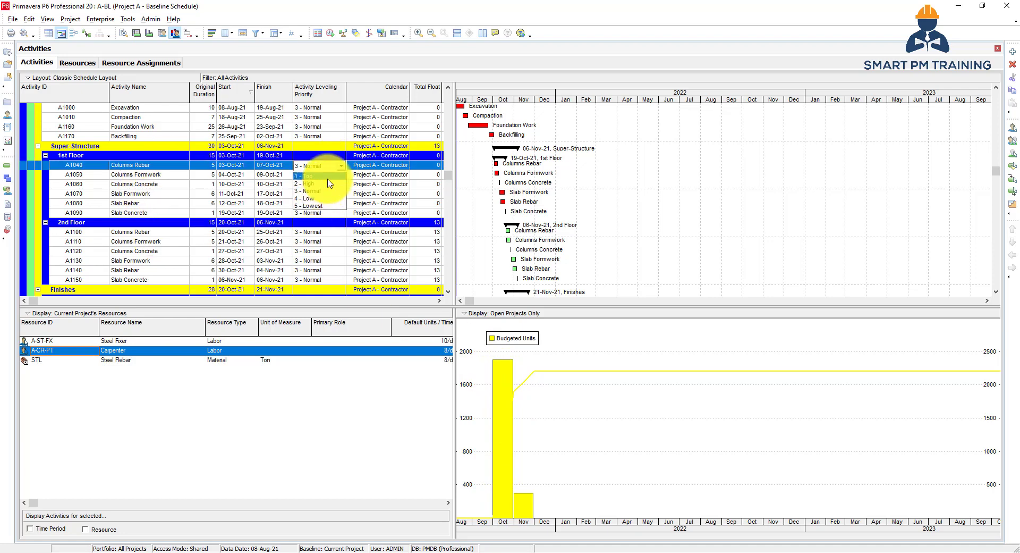
click(329, 176)
click(328, 169)
click(328, 167)
click(325, 175)
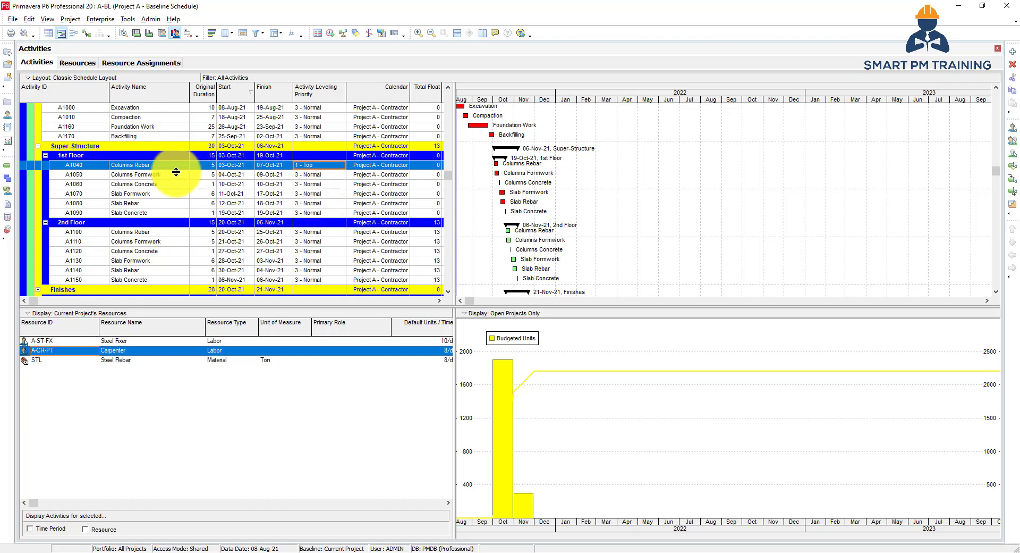
click(301, 175)
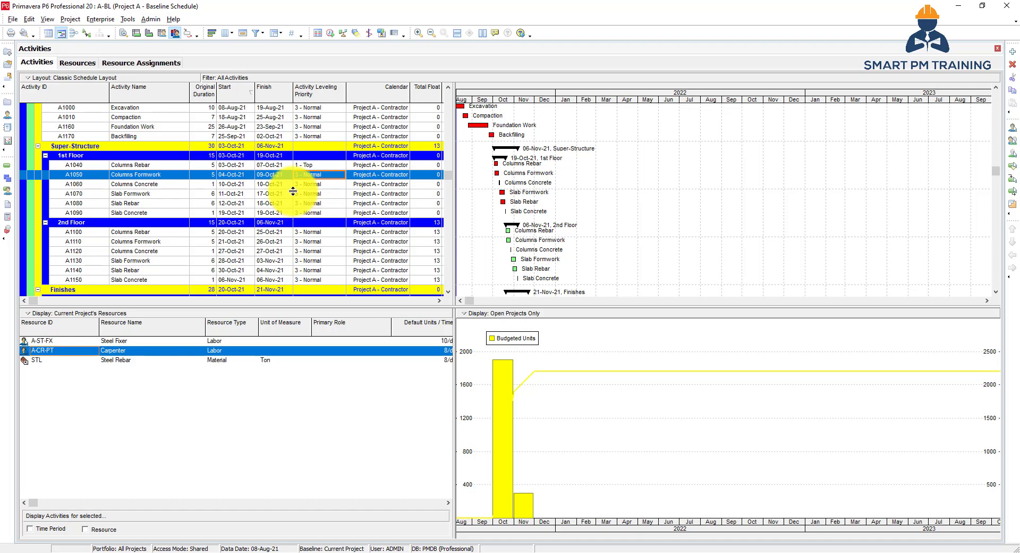
Set Columns Formwork (A1050) Activity Leveling Priority to 5 - Lowest
click(309, 174)
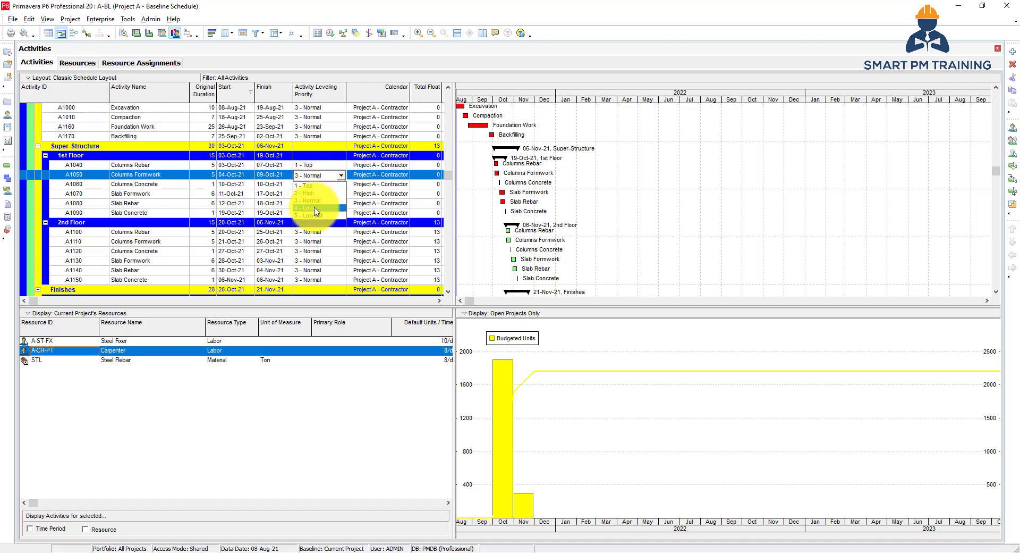
click(311, 215)
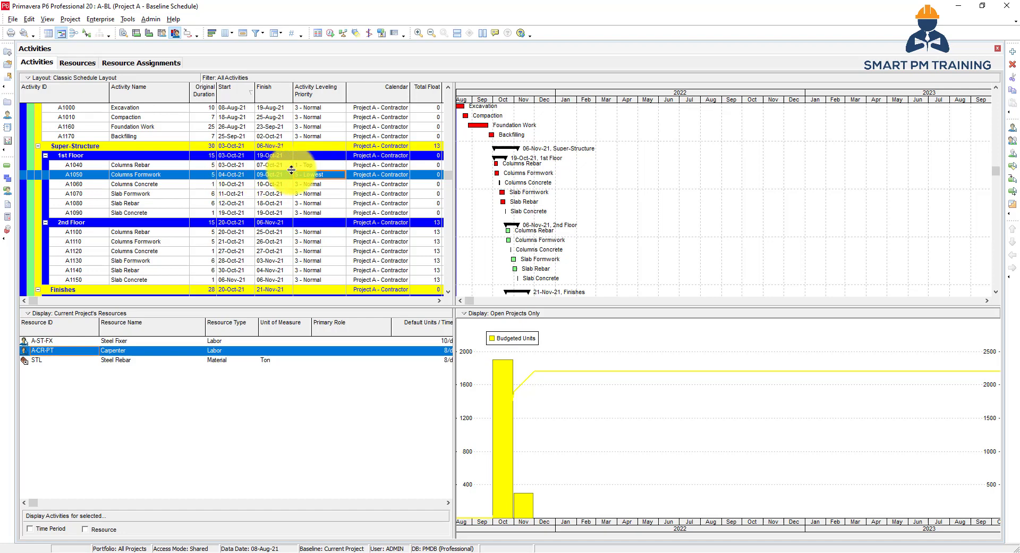
click(319, 165)
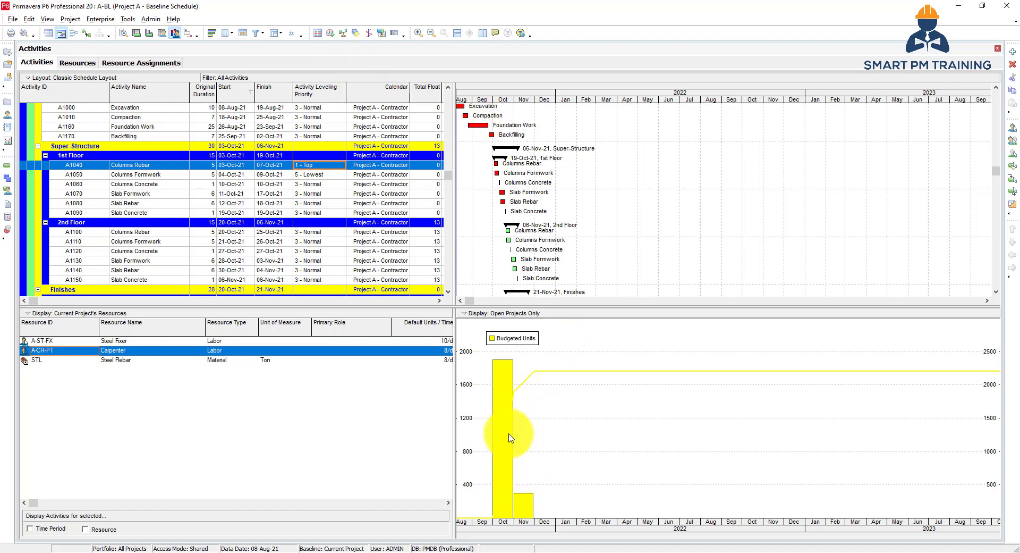
click(307, 174)
scroll(312, 236, up, 4)
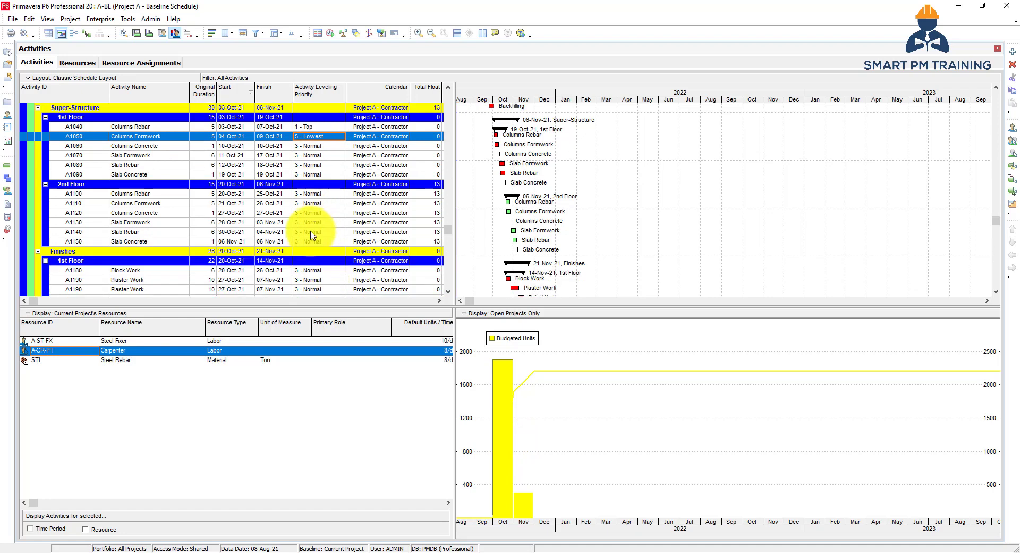
scroll(312, 236, up, 3)
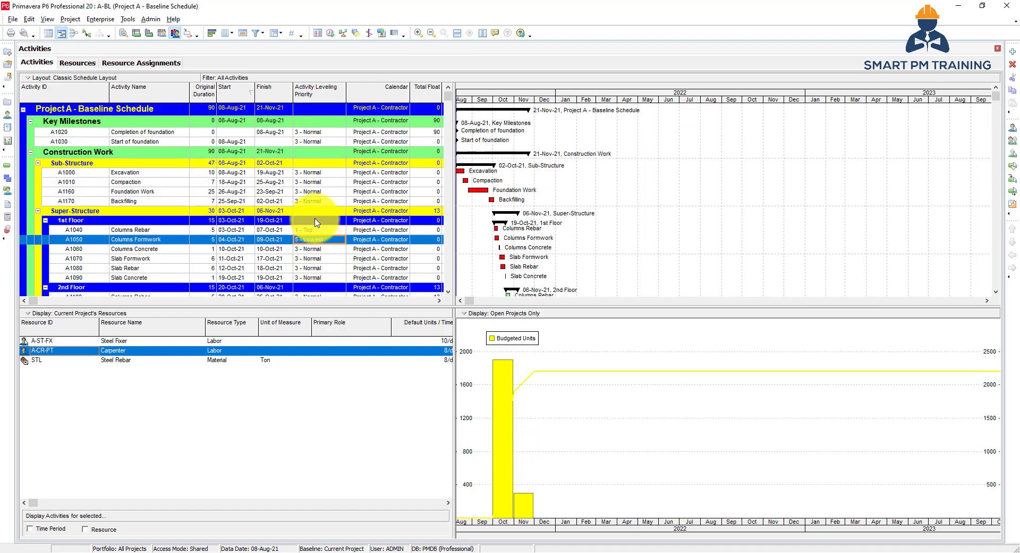
scroll(318, 215, down, 2)
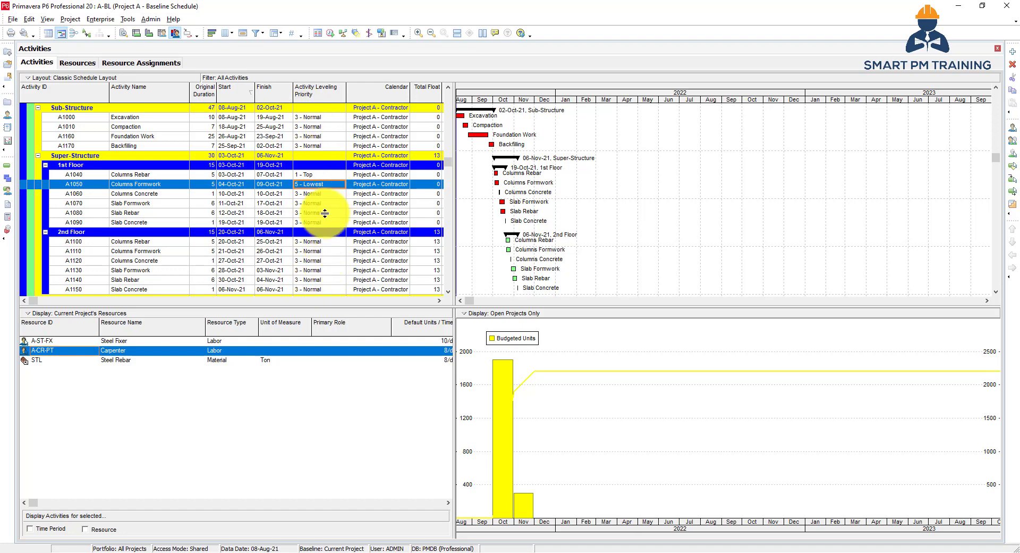
scroll(325, 212, down, 3)
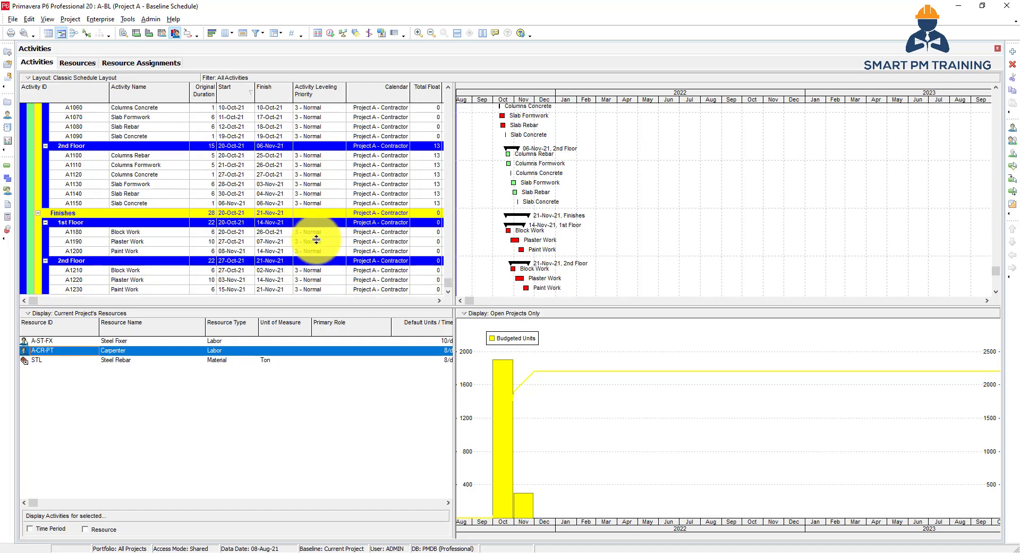
scroll(316, 241, up, 2)
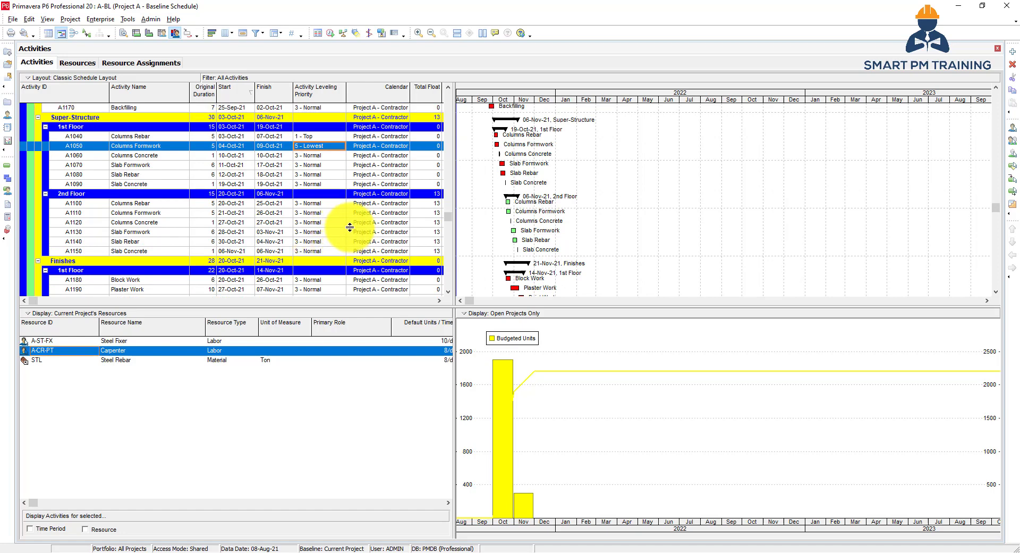